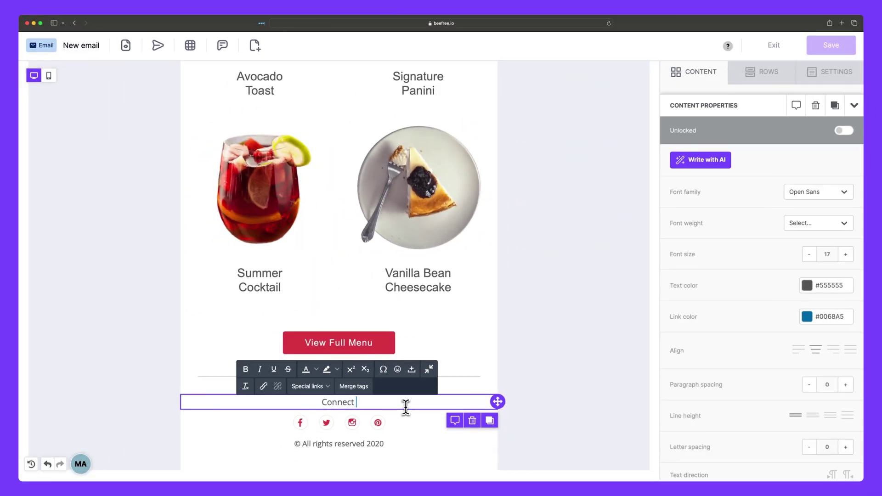
Add a 'Connect with us' line to the footer text and make it red
{"action": "type", "text": "with us"}
{"action": "triple_click", "coordinate": [363, 403]}
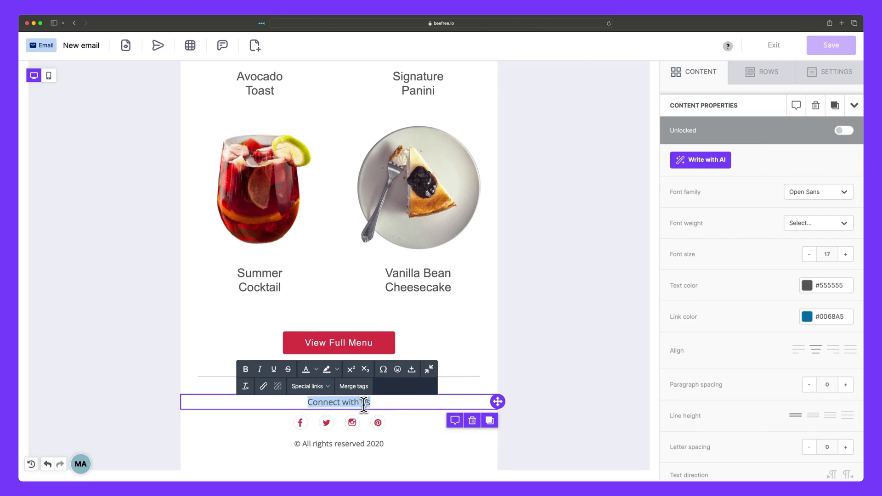
{"action": "double_click", "coordinate": [833, 285]}
{"action": "key", "text": "ctrl+v"}
Raise the social icons' padding to 20, then select 'reserved' in the copyright line
{"action": "left_click", "coordinate": [386, 432]}
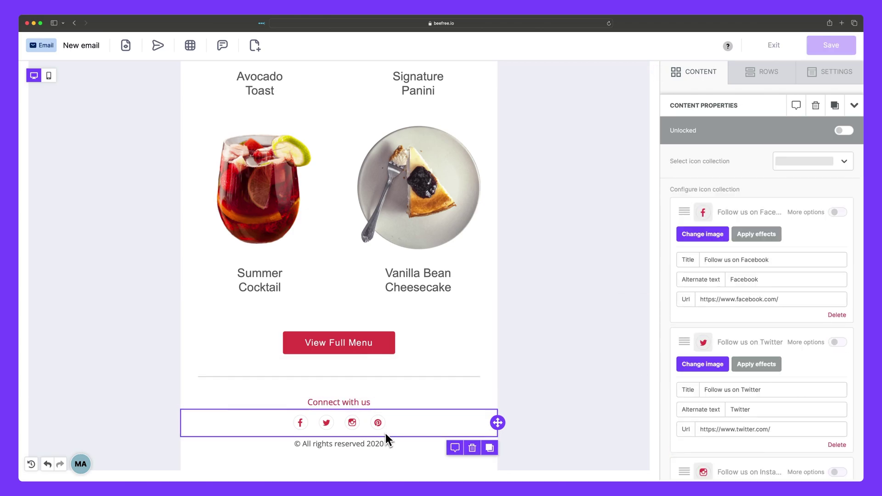
{"action": "scroll", "coordinate": [695, 347], "scroll_direction": "down", "scroll_amount": 10}
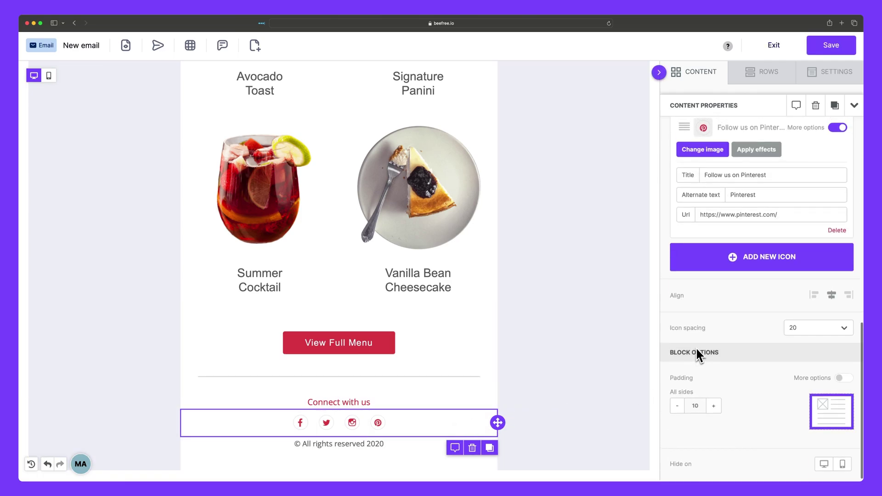
{"action": "left_click", "coordinate": [714, 405]}
{"action": "left_click", "coordinate": [713, 405]}
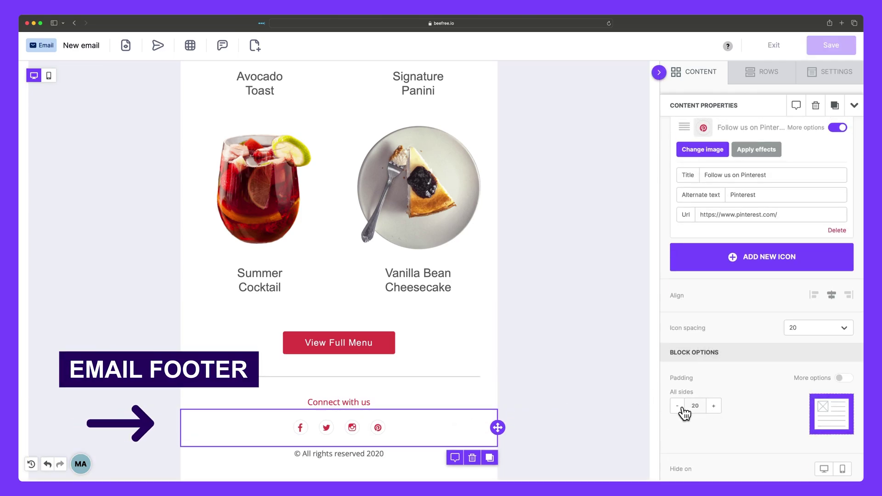
{"action": "left_click", "coordinate": [574, 390]}
{"action": "double_click", "coordinate": [348, 448]}
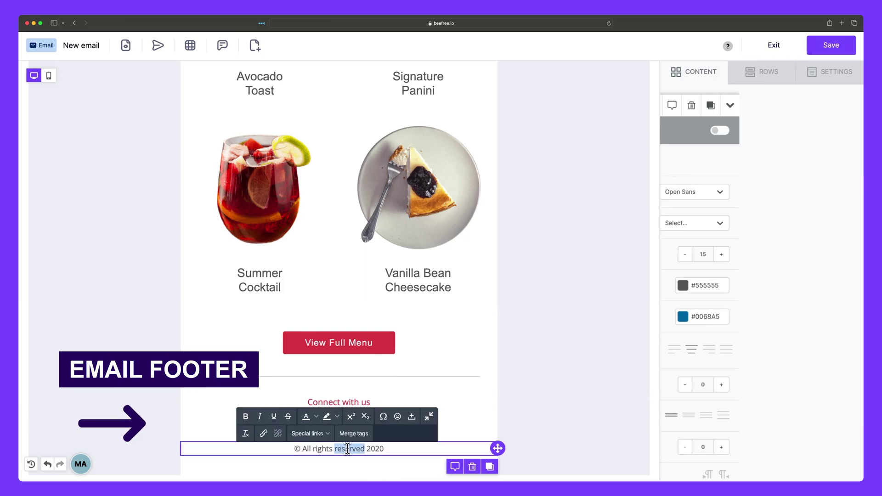
Finish editing the footer's copyright line
{"action": "left_click", "coordinate": [636, 374]}
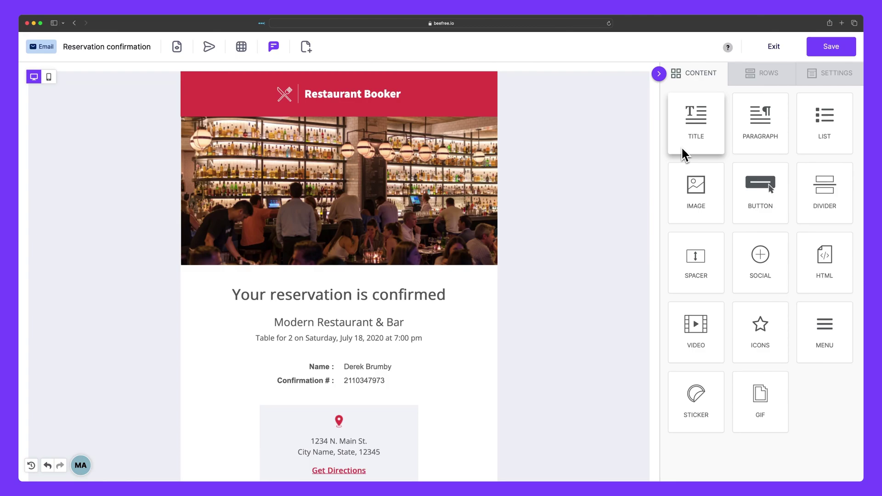
Scroll through the email and select the Restaurant Booker logo row
{"action": "scroll", "coordinate": [568, 158], "scroll_direction": "down", "scroll_amount": 10}
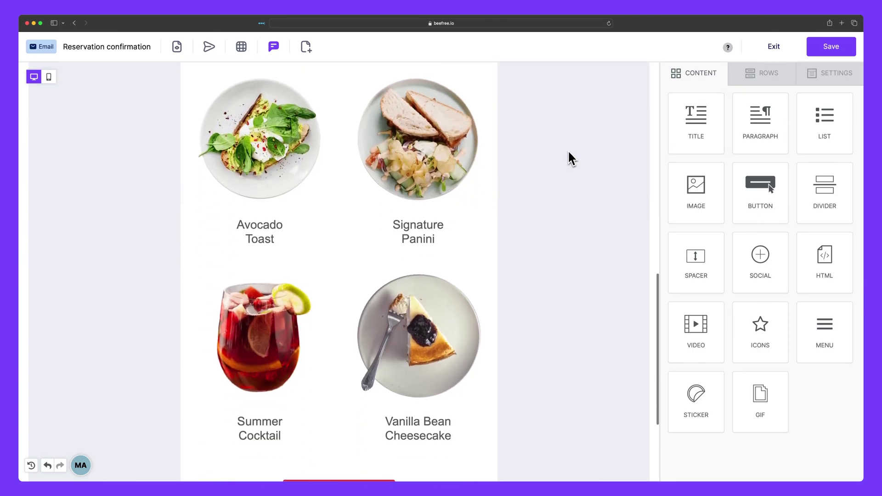
{"action": "scroll", "coordinate": [569, 166], "scroll_direction": "down", "scroll_amount": 2}
{"action": "scroll", "coordinate": [569, 167], "scroll_direction": "up", "scroll_amount": 10}
{"action": "scroll", "coordinate": [569, 167], "scroll_direction": "up", "scroll_amount": 5}
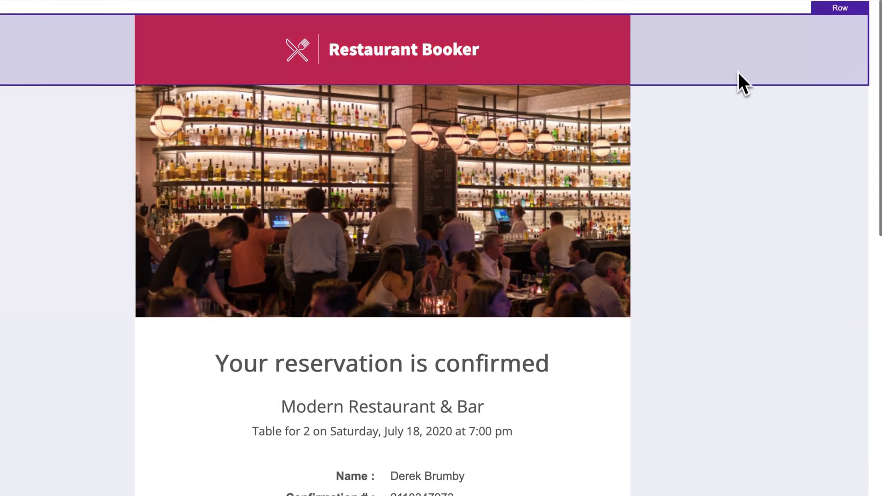
{"action": "left_click", "coordinate": [566, 104]}
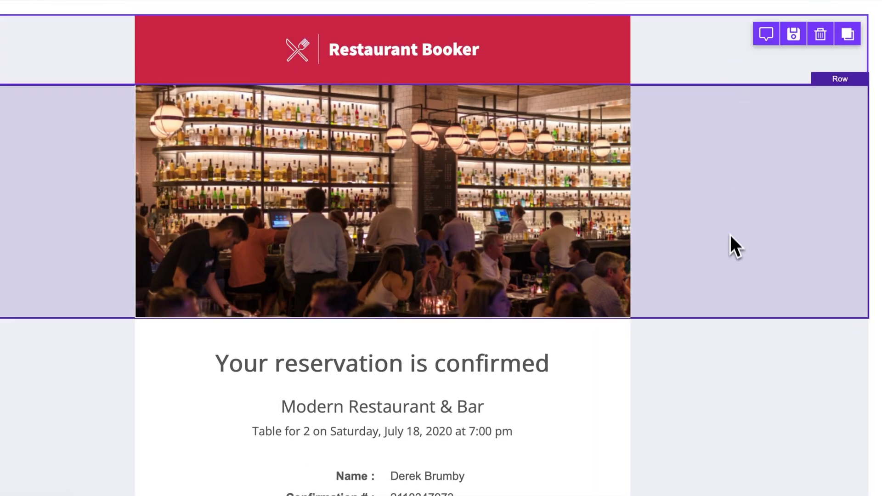
Select the social-icons footer row, then return to the top of the email
{"action": "scroll", "coordinate": [730, 248], "scroll_direction": "down", "scroll_amount": 10}
{"action": "scroll", "coordinate": [729, 246], "scroll_direction": "down", "scroll_amount": 4}
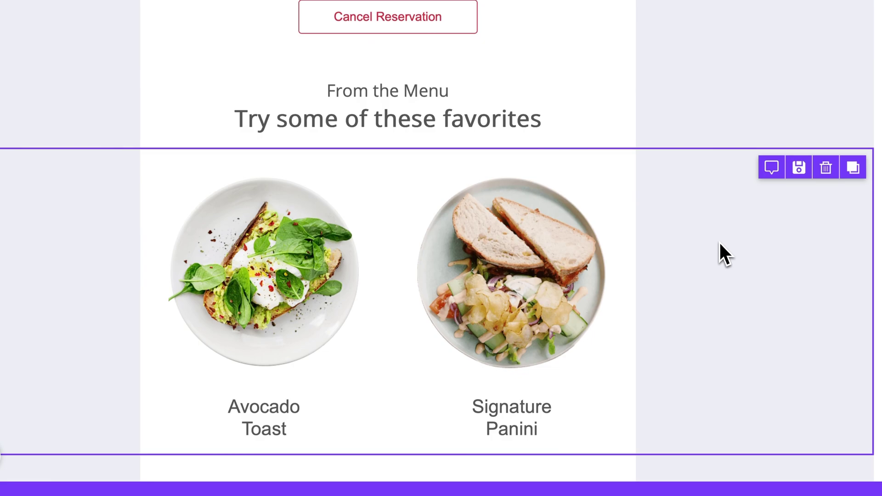
{"action": "scroll", "coordinate": [719, 243], "scroll_direction": "down", "scroll_amount": 8}
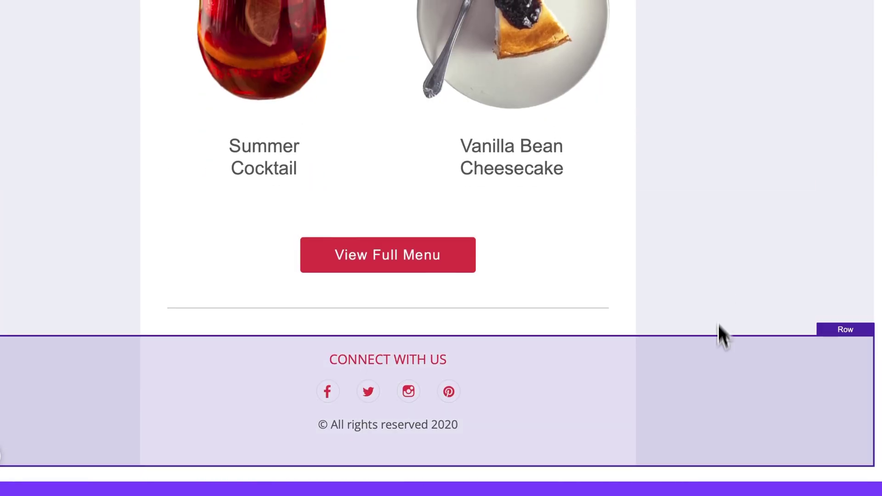
{"action": "left_click", "coordinate": [721, 368]}
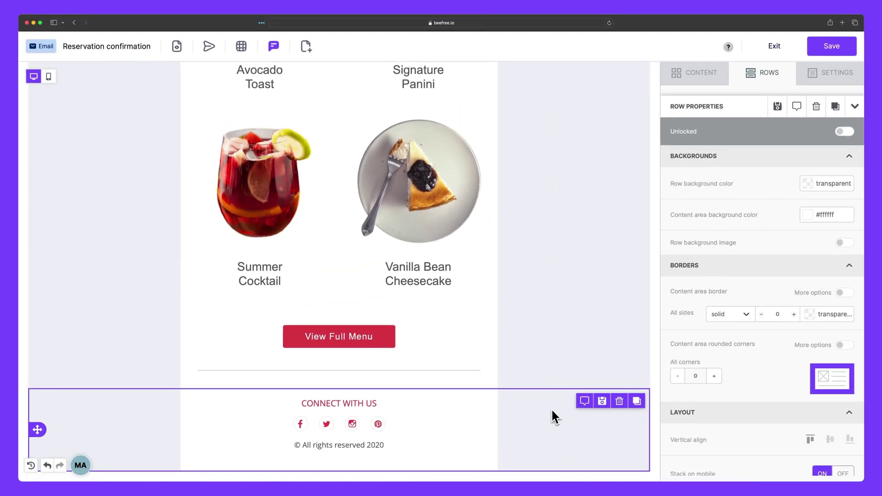
{"action": "scroll", "coordinate": [720, 368], "scroll_direction": "up", "scroll_amount": 10}
{"action": "scroll", "coordinate": [554, 416], "scroll_direction": "up", "scroll_amount": 5}
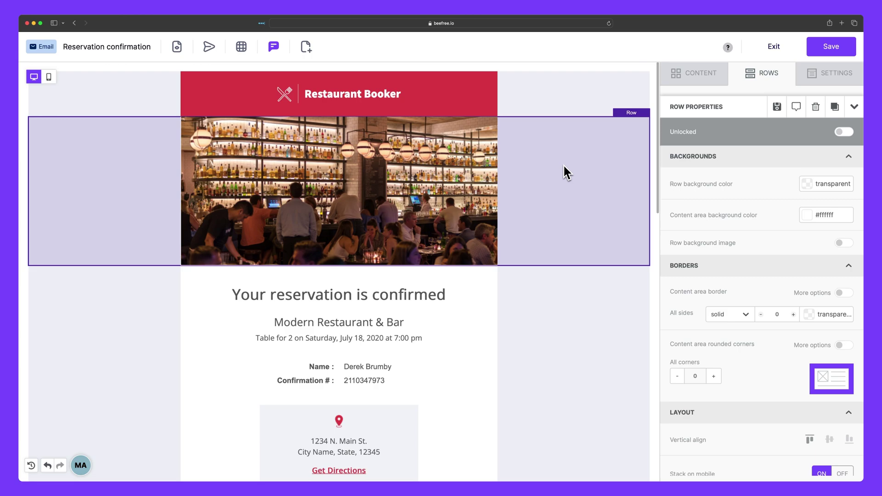
Name the logo row 'Logo Header', file it under My Saved Rows instead of Headers, and mark it Standard
{"action": "left_click", "coordinate": [543, 105]}
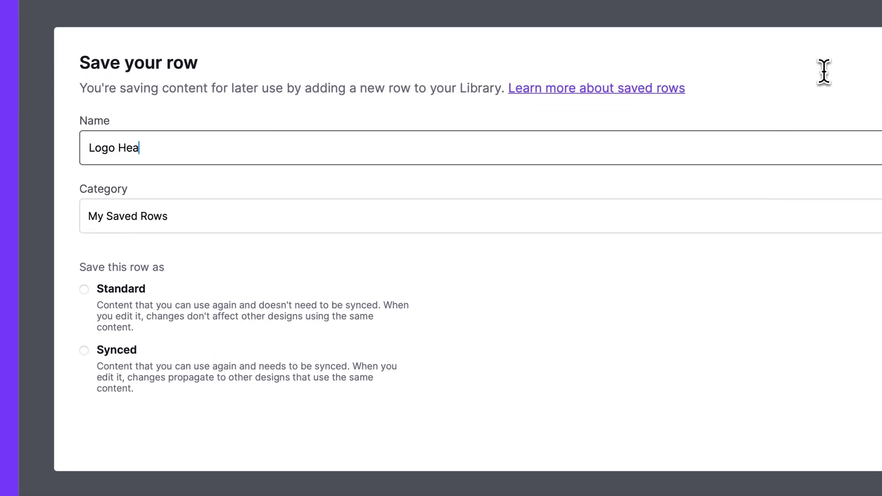
{"action": "type", "text": "er"}
{"action": "left_click", "coordinate": [157, 229]}
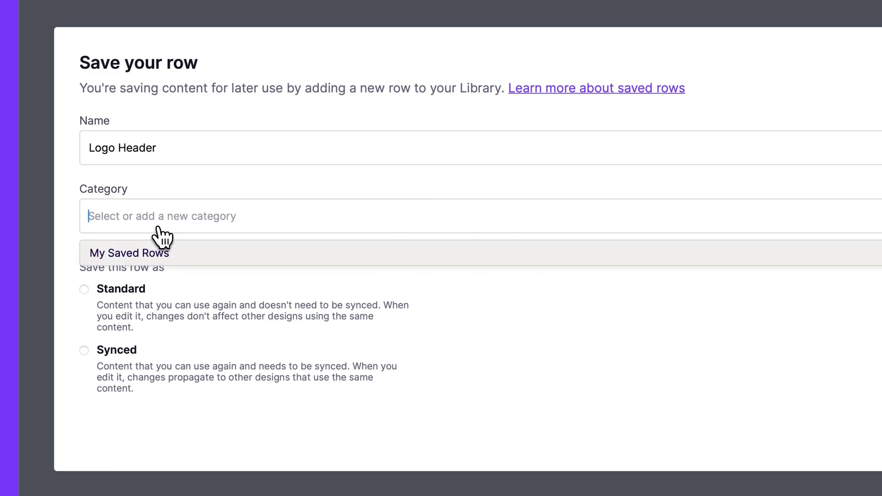
{"action": "type", "text": "Headers"}
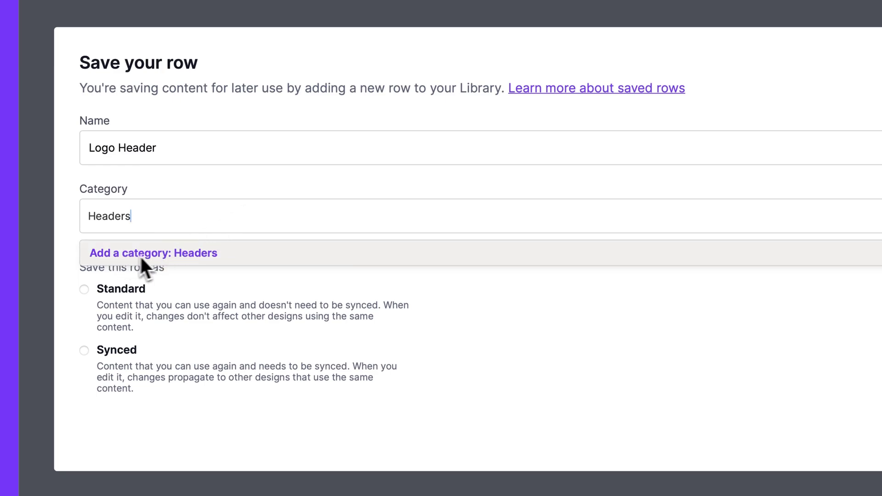
{"action": "double_click", "coordinate": [121, 218]}
{"action": "key", "text": "BackSpace"}
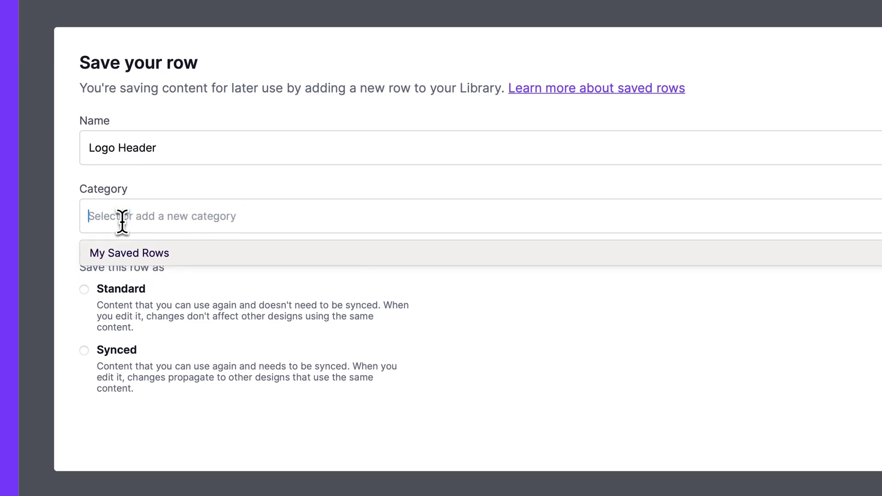
{"action": "left_click", "coordinate": [106, 263]}
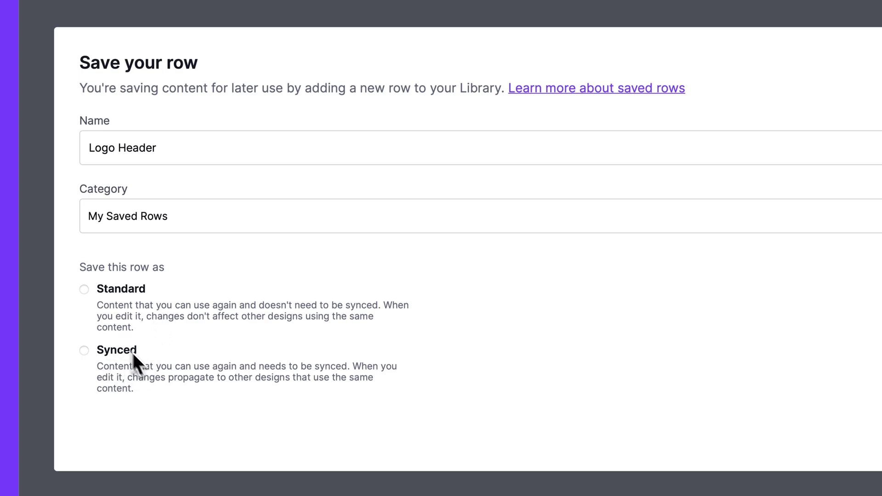
{"action": "left_click", "coordinate": [84, 289]}
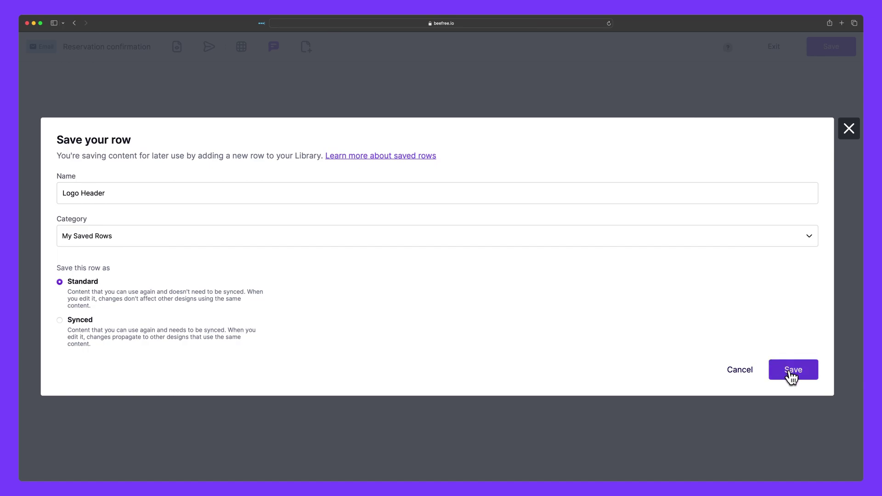
Save the Logo Header row, then show My Saved Rows in the Rows library and scroll to it
{"action": "left_click", "coordinate": [791, 377]}
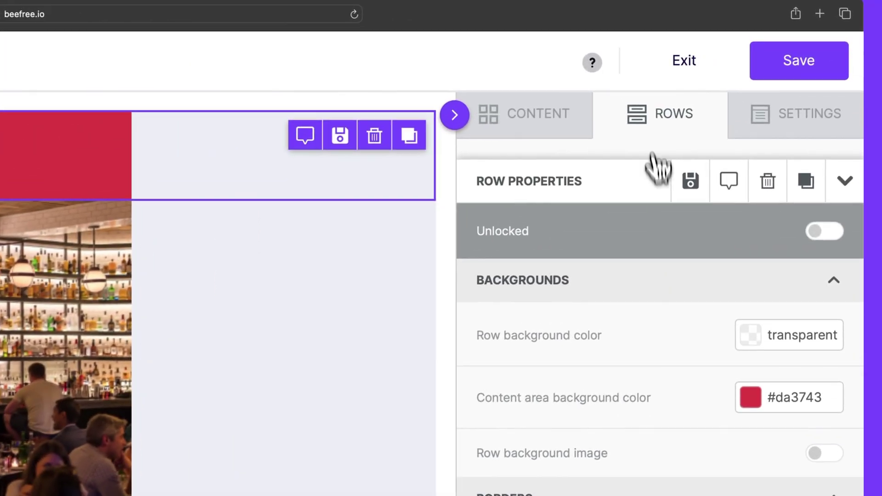
{"action": "left_click", "coordinate": [761, 81]}
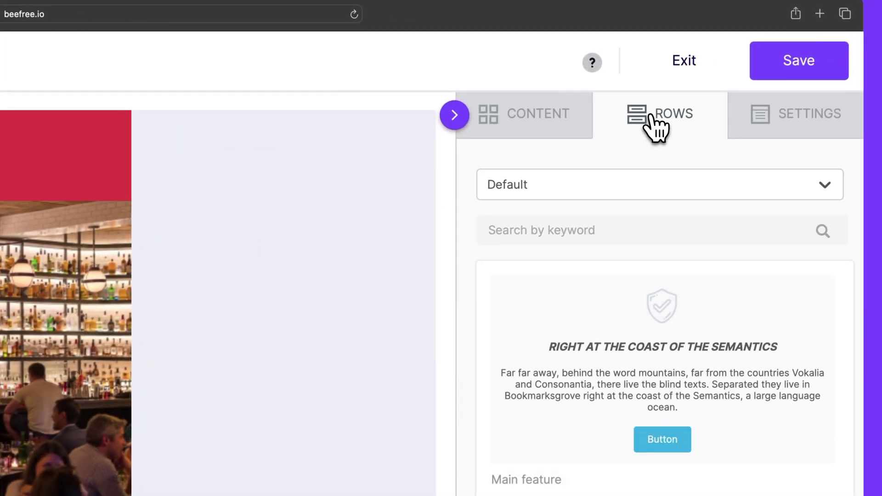
{"action": "left_click", "coordinate": [650, 188]}
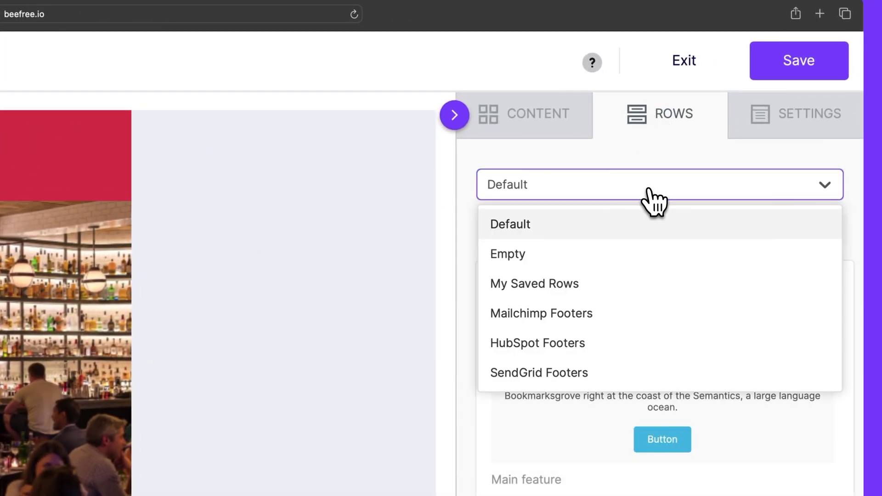
{"action": "left_click", "coordinate": [576, 296]}
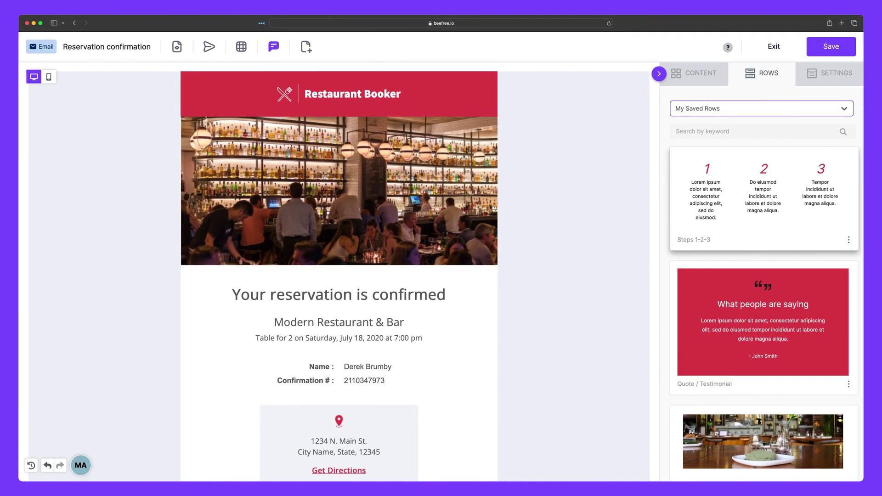
{"action": "scroll", "coordinate": [721, 174], "scroll_direction": "down", "scroll_amount": 4}
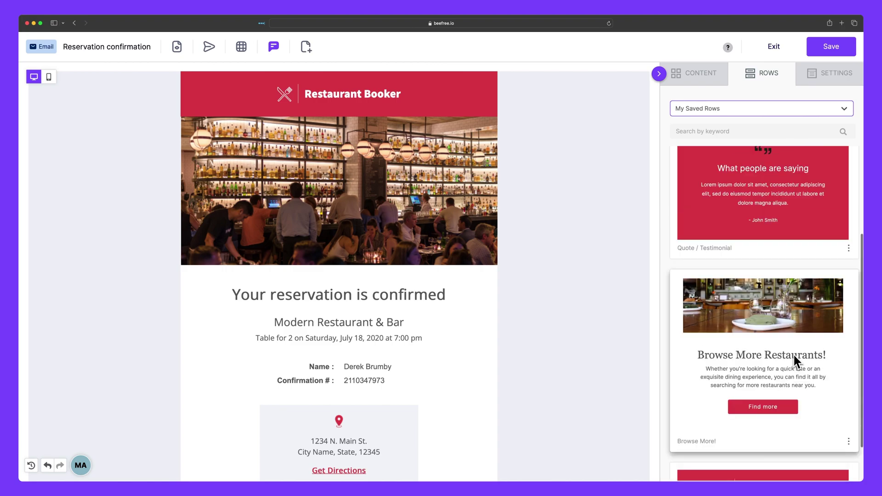
{"action": "scroll", "coordinate": [793, 355], "scroll_direction": "up", "scroll_amount": 5}
{"action": "scroll", "coordinate": [793, 354], "scroll_direction": "down", "scroll_amount": 5}
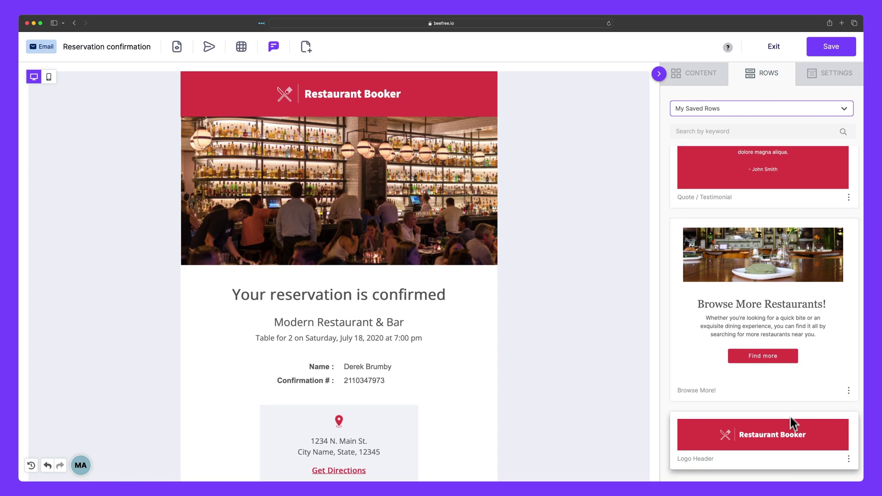
Drop the Logo Header row below the hero photo, widen its logo to 65%, and open its save options
{"action": "left_click_drag", "start_coordinate": [789, 420], "coordinate": [385, 269]}
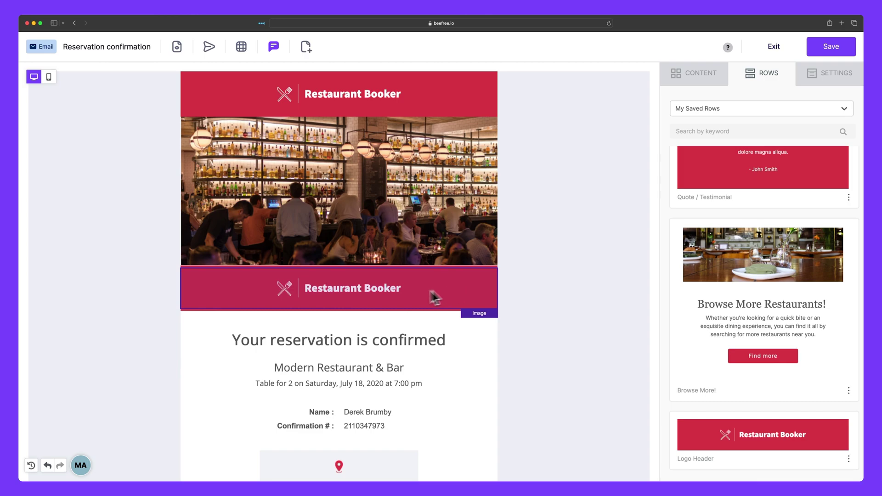
{"action": "left_click", "coordinate": [365, 295]}
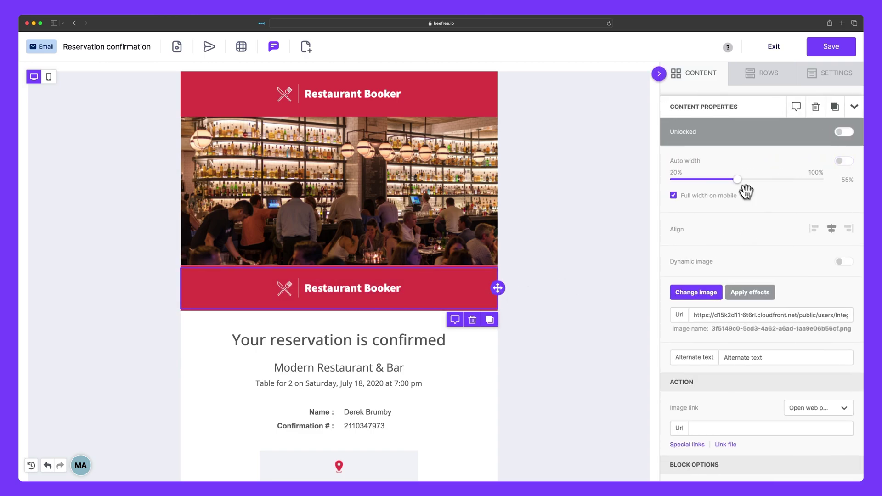
{"action": "mouse_move", "coordinate": [743, 187]}
{"action": "left_mouse_down"}
{"action": "mouse_move", "coordinate": [732, 180]}
{"action": "mouse_move", "coordinate": [783, 182]}
{"action": "mouse_move", "coordinate": [757, 183]}
{"action": "left_mouse_up"}
{"action": "left_click", "coordinate": [597, 297]}
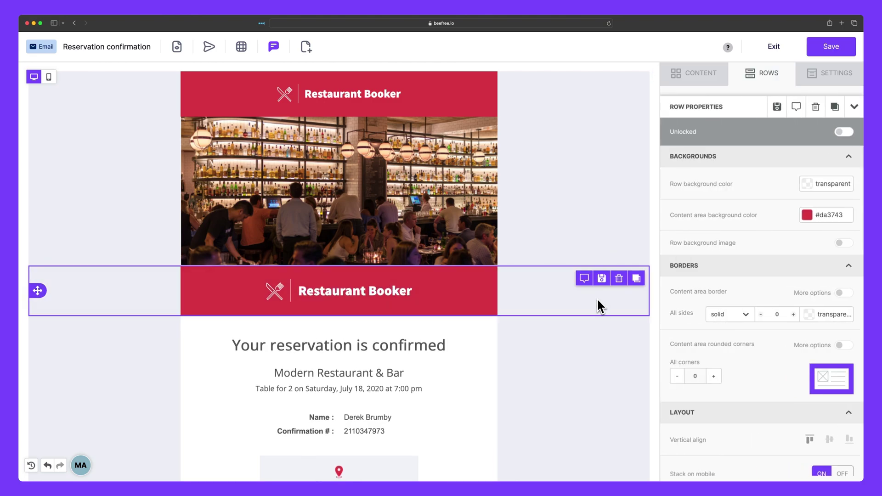
{"action": "left_click", "coordinate": [602, 280]}
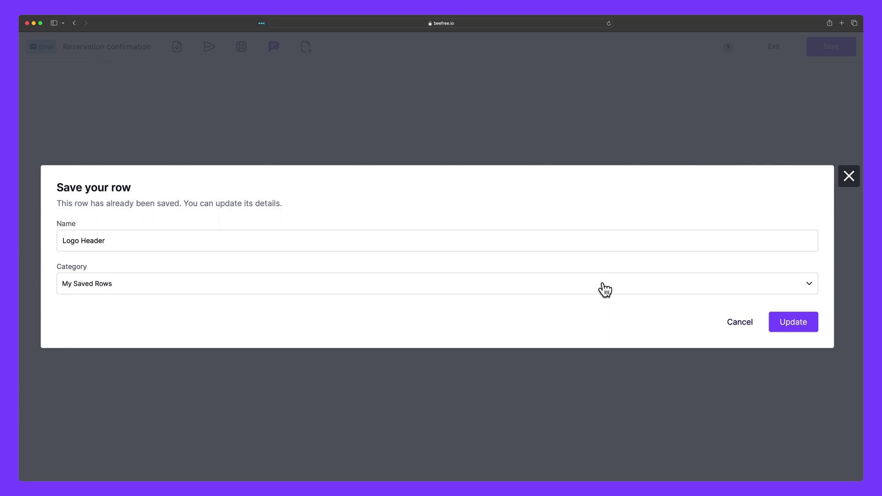
Update the saved Logo Header row's details
{"action": "left_click", "coordinate": [799, 336]}
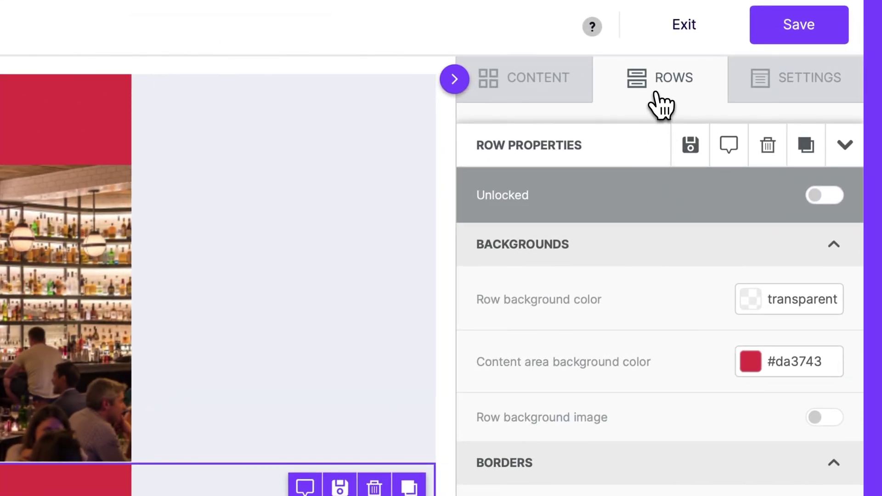
Open Edit details for the Logo Header card in the Rows library
{"action": "left_click", "coordinate": [655, 93]}
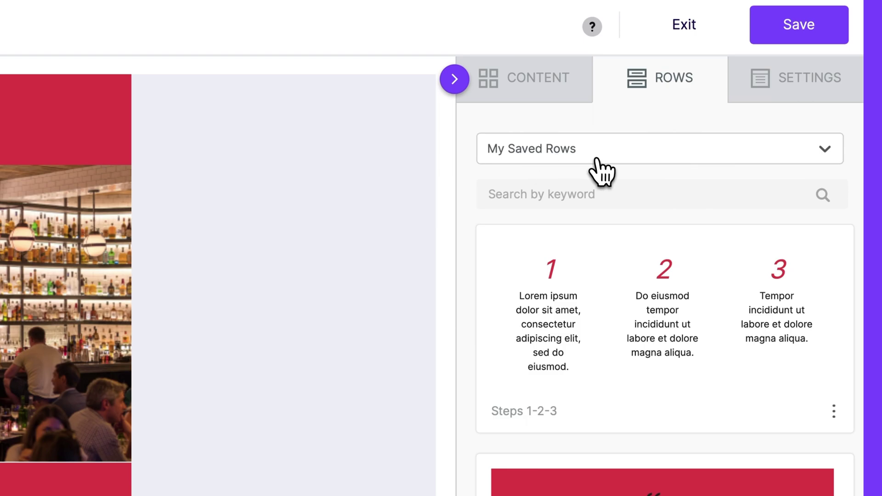
{"action": "scroll", "coordinate": [719, 394], "scroll_direction": "down", "scroll_amount": 6}
{"action": "scroll", "coordinate": [718, 399], "scroll_direction": "up", "scroll_amount": 1}
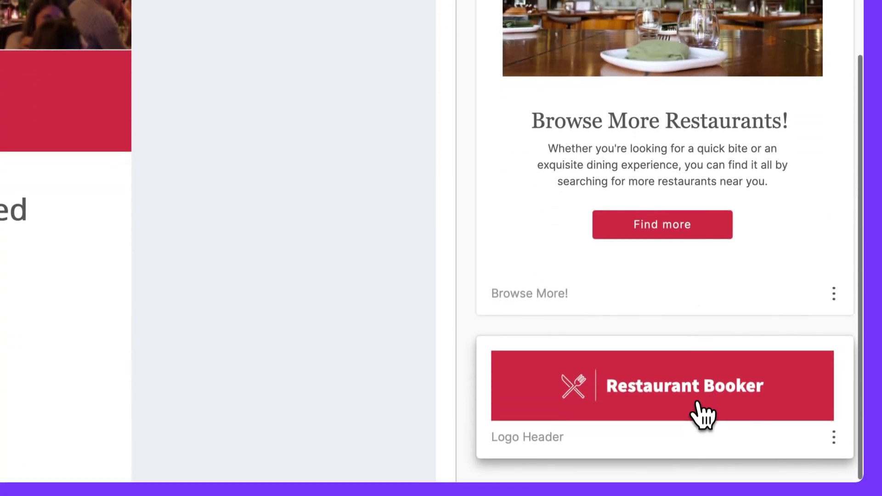
{"action": "left_click", "coordinate": [833, 439]}
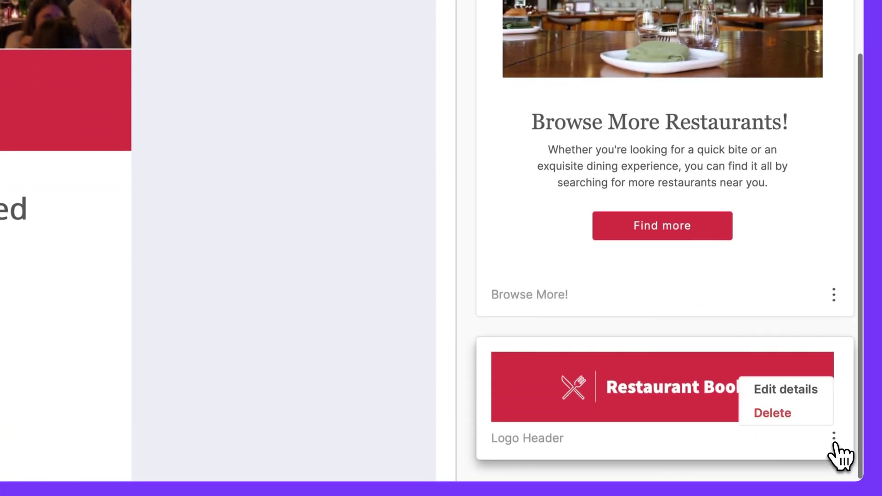
{"action": "left_click", "coordinate": [786, 392]}
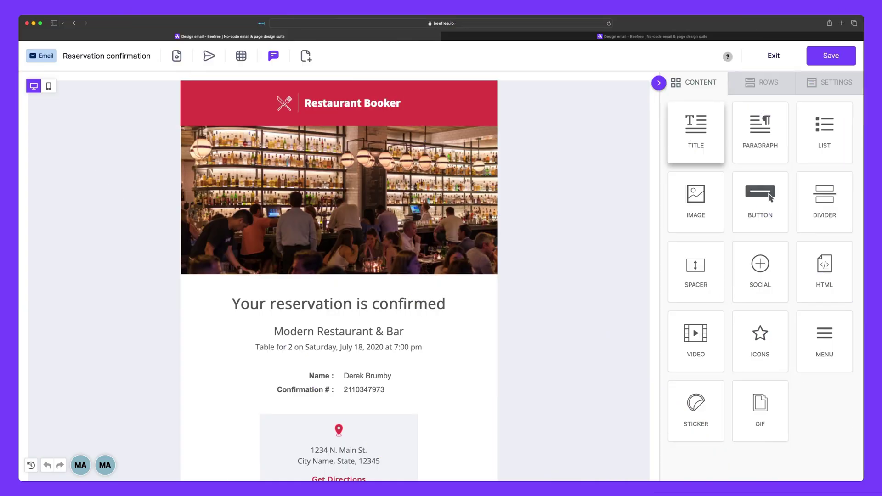
Scroll the email down to the Connect with us footer
{"action": "scroll", "coordinate": [588, 165], "scroll_direction": "down", "scroll_amount": 10}
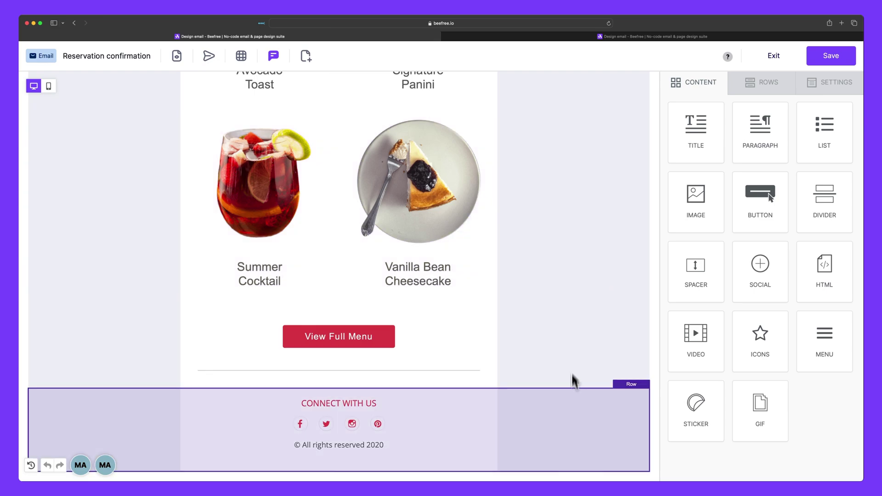
Save the Connect with us footer row to the library as a synced row named 'Footer'
{"action": "left_click", "coordinate": [570, 416]}
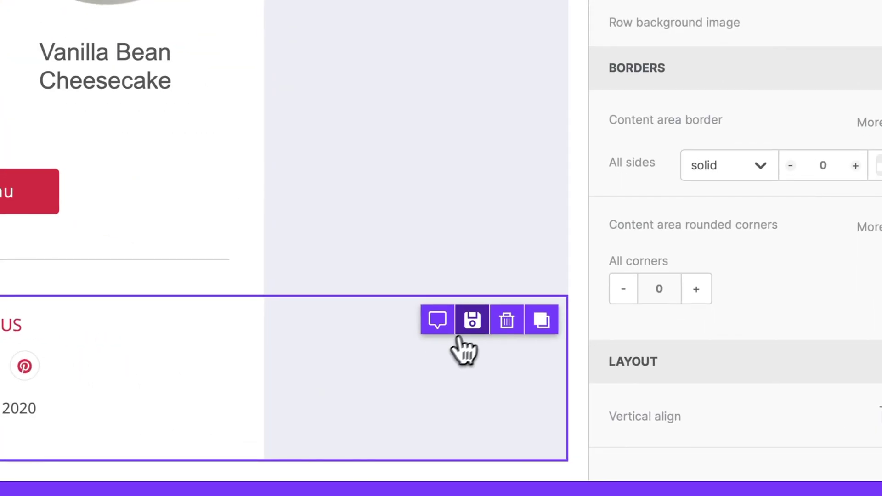
{"action": "left_click", "coordinate": [509, 343]}
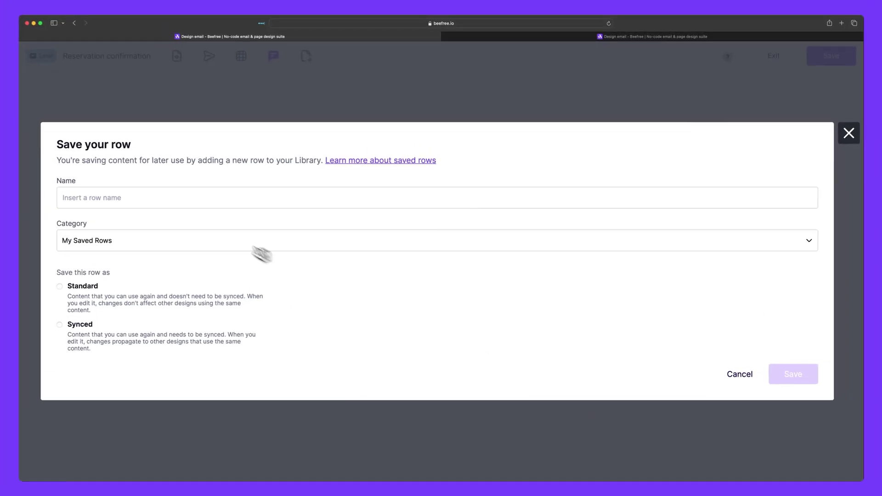
{"action": "left_click", "coordinate": [191, 204]}
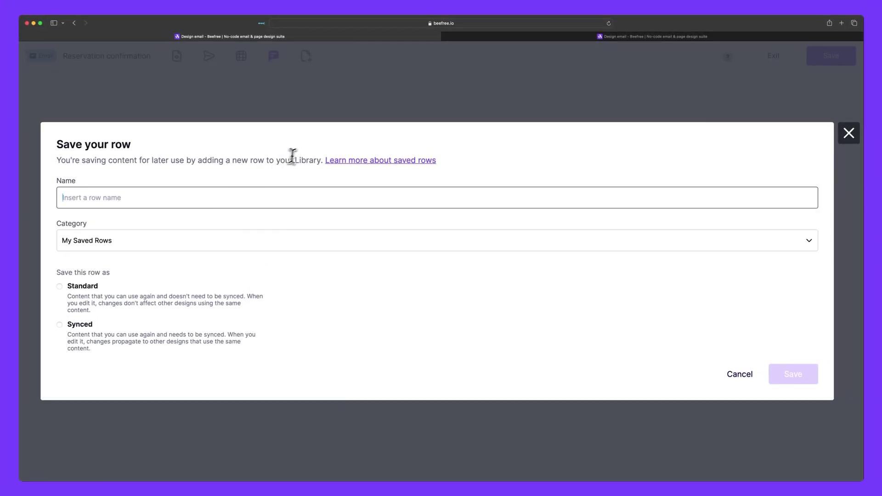
{"action": "type", "text": "Footer"}
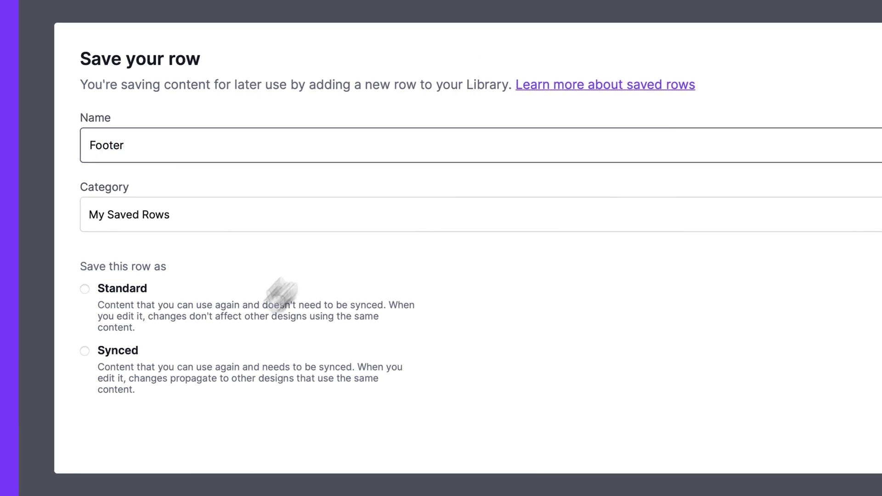
{"action": "left_click", "coordinate": [167, 386]}
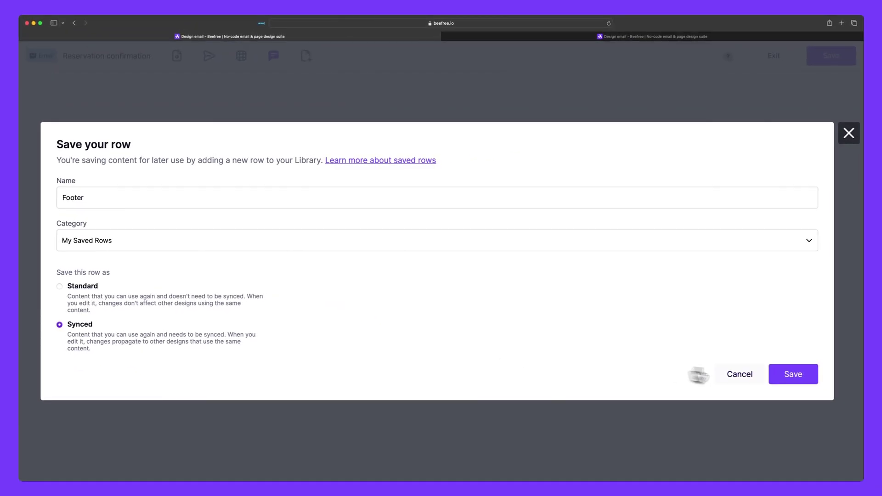
{"action": "left_click", "coordinate": [849, 383]}
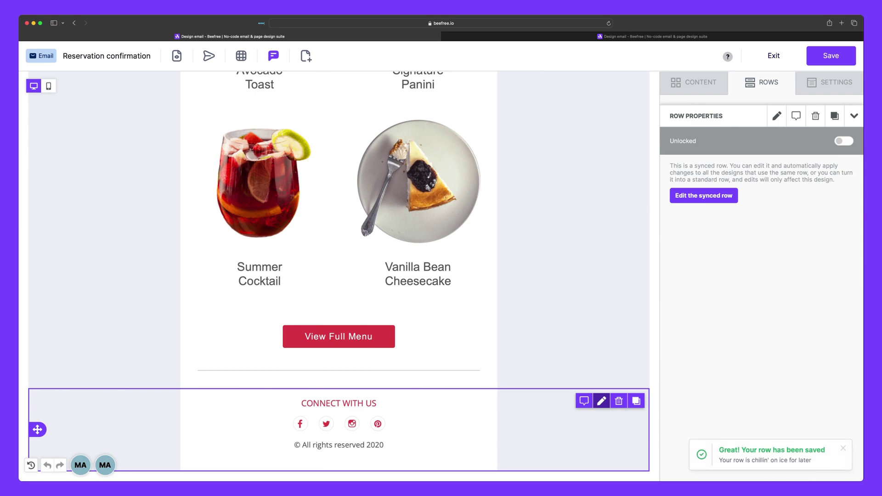
Show My Saved Rows in the Rows library and scroll down to the Synced Footer card
{"action": "left_click", "coordinate": [623, 339]}
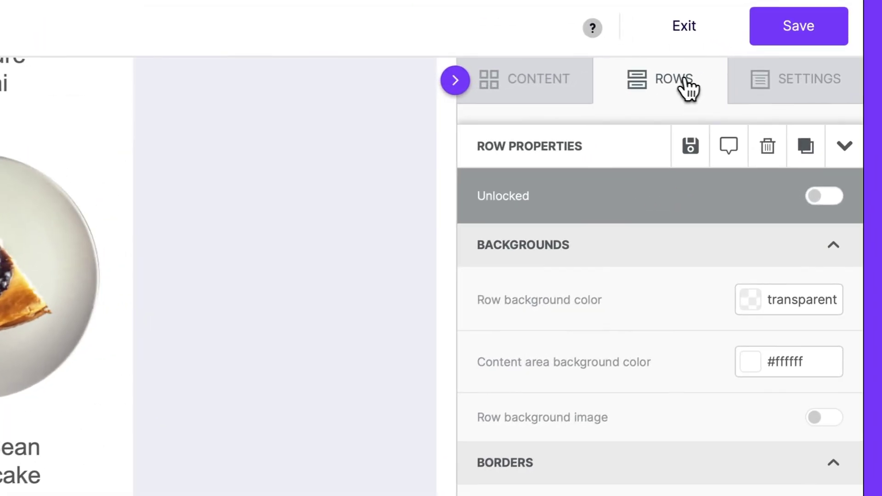
{"action": "left_click", "coordinate": [773, 88]}
{"action": "left_click", "coordinate": [748, 118]}
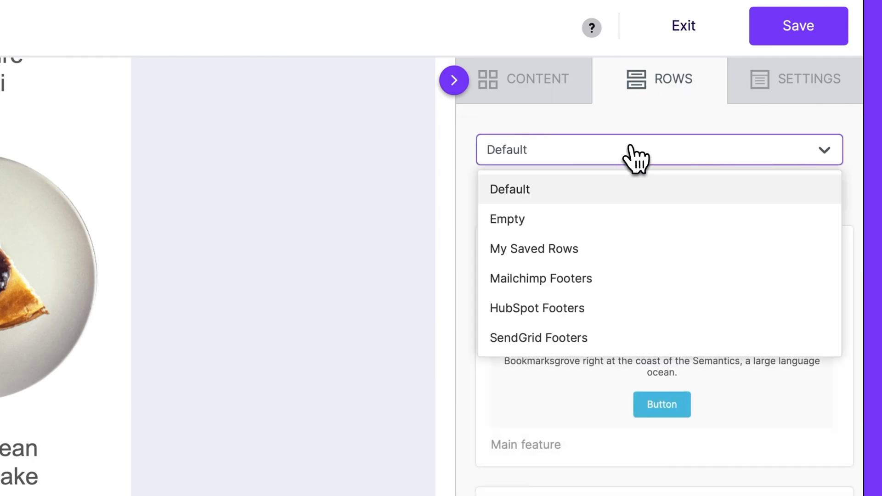
{"action": "left_click", "coordinate": [573, 259]}
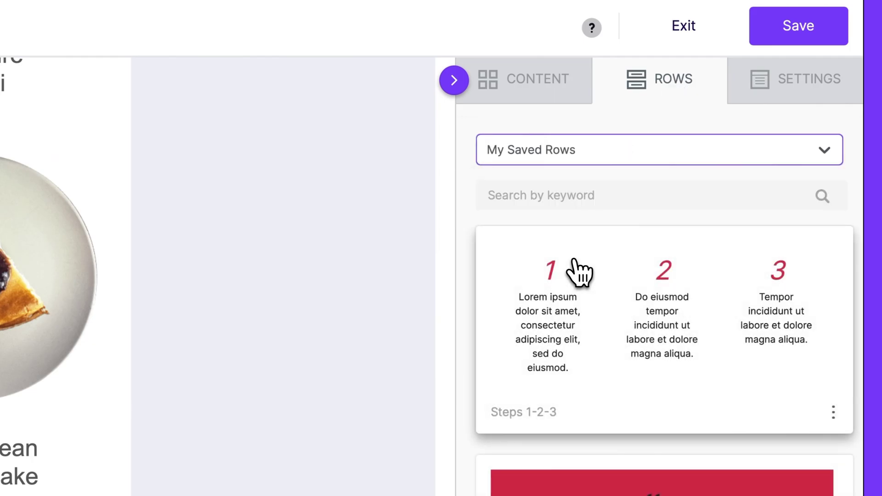
{"action": "scroll", "coordinate": [578, 271], "scroll_direction": "down", "scroll_amount": 10}
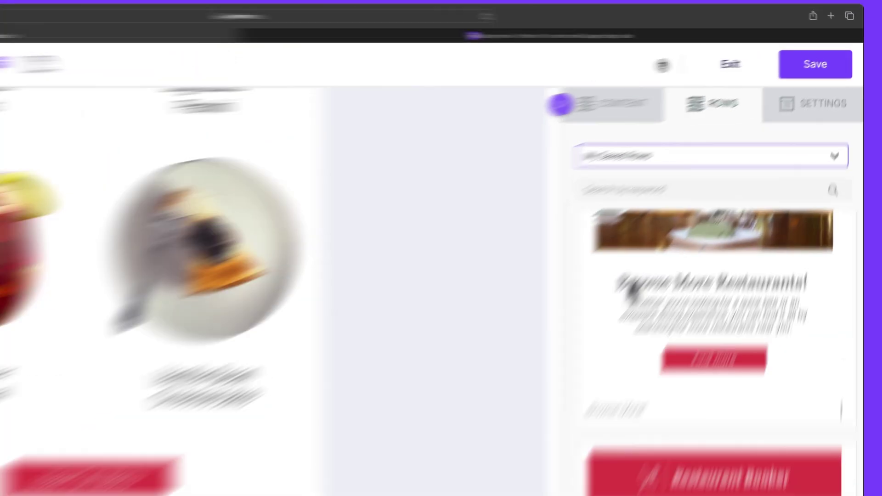
Select the cocktail/cheesecake, View Full Menu and Connect with us footer rows to check their synced status
{"action": "left_click", "coordinate": [729, 122]}
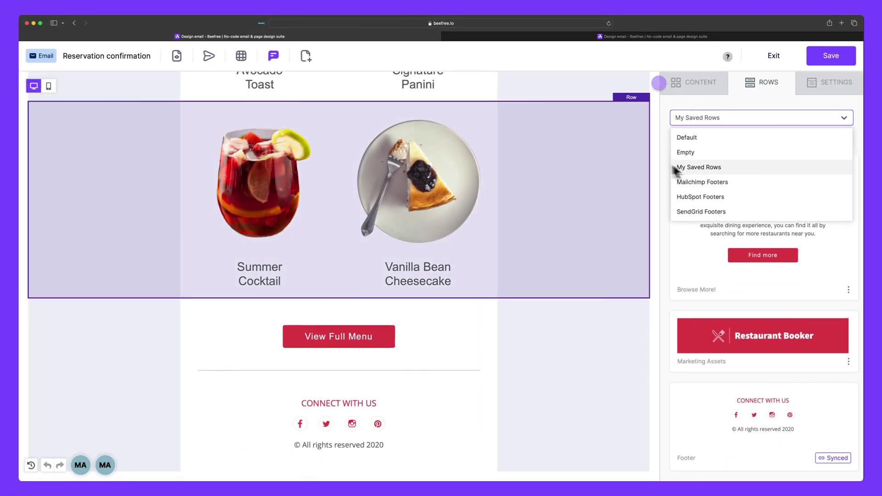
{"action": "left_click", "coordinate": [635, 156]}
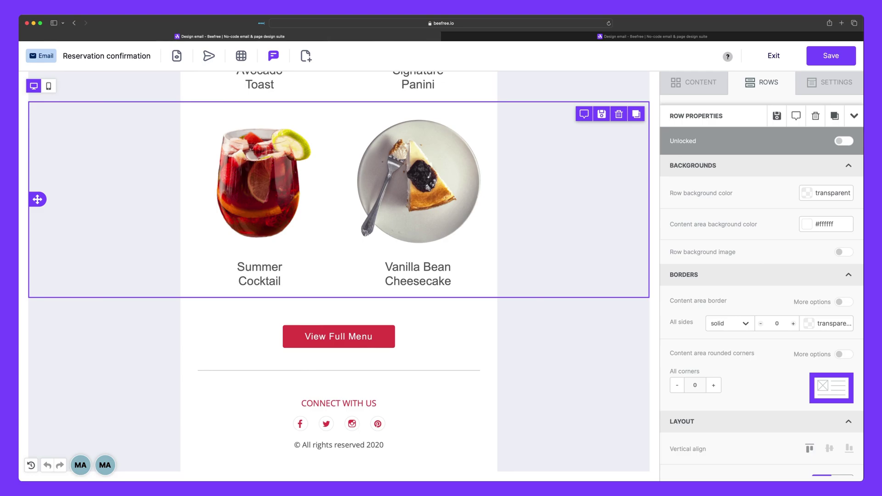
{"action": "left_click", "coordinate": [574, 324]}
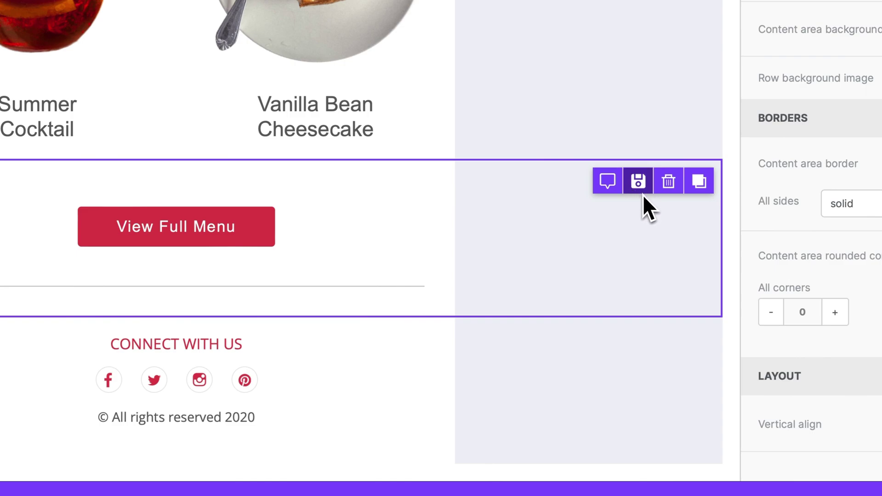
{"action": "left_click", "coordinate": [634, 395]}
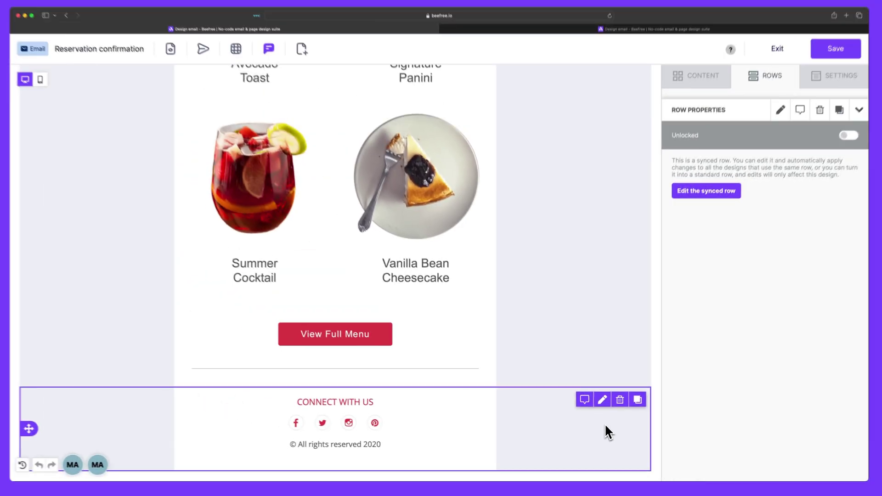
Select the whole Connect with us footer row and choose 'Edit the synced row'
{"action": "left_click", "coordinate": [427, 424]}
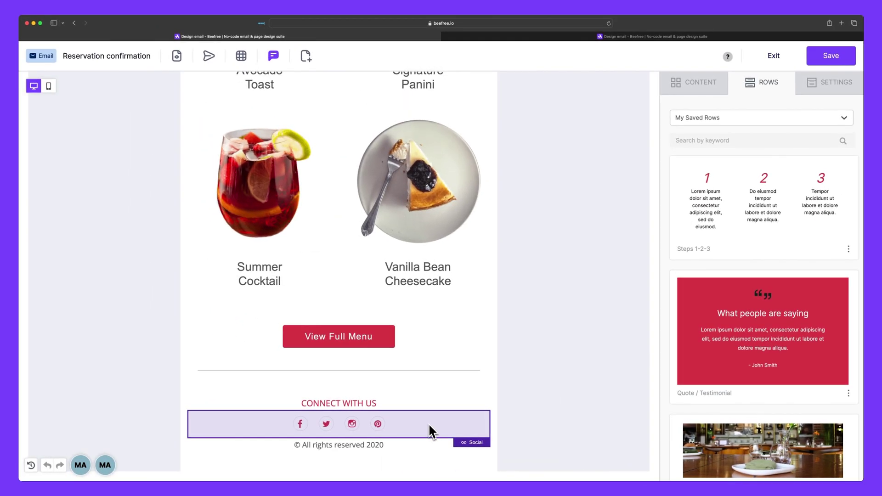
{"action": "left_click", "coordinate": [553, 440]}
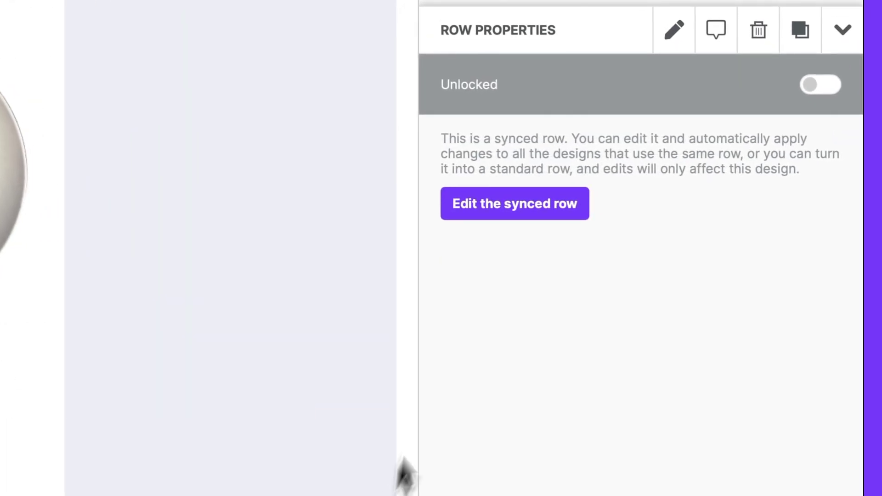
{"action": "left_click", "coordinate": [513, 217]}
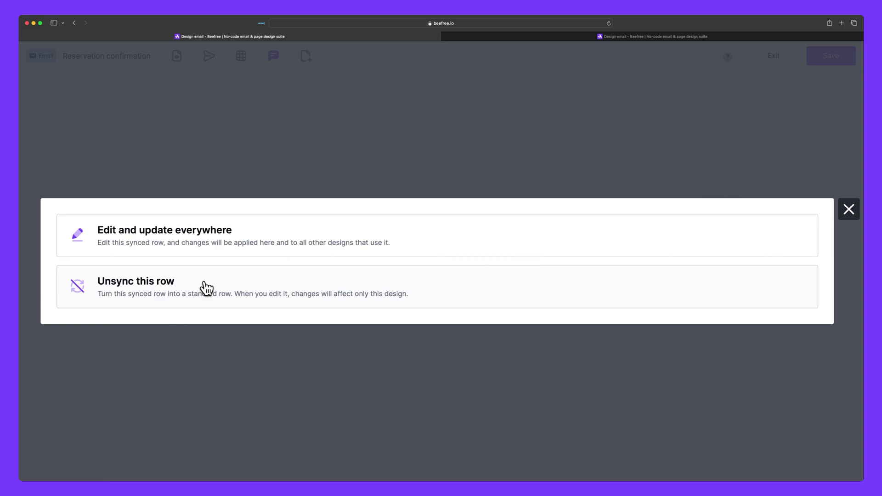
Edit the Footer row everywhere, bolding the CONNECT WITH US heading and copyright line, then save
{"action": "left_click", "coordinate": [202, 249]}
{"action": "left_click", "coordinate": [787, 289]}
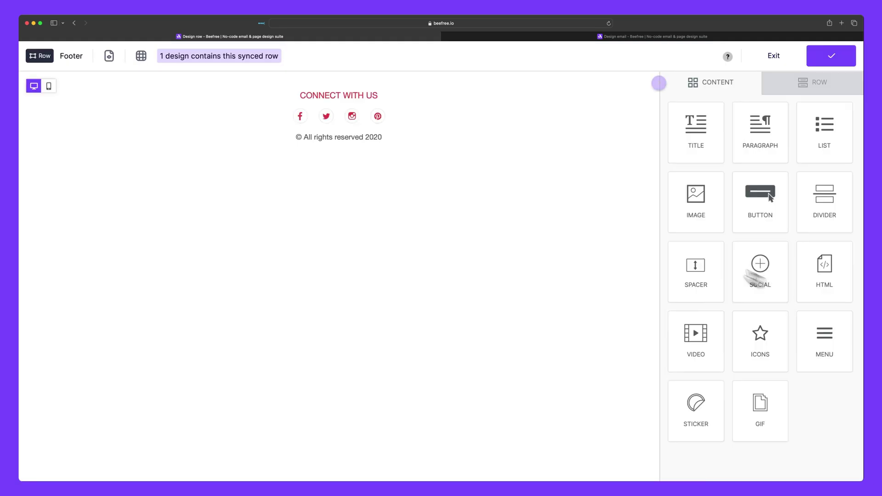
{"action": "left_click", "coordinate": [427, 106]}
{"action": "triple_click", "coordinate": [376, 95]}
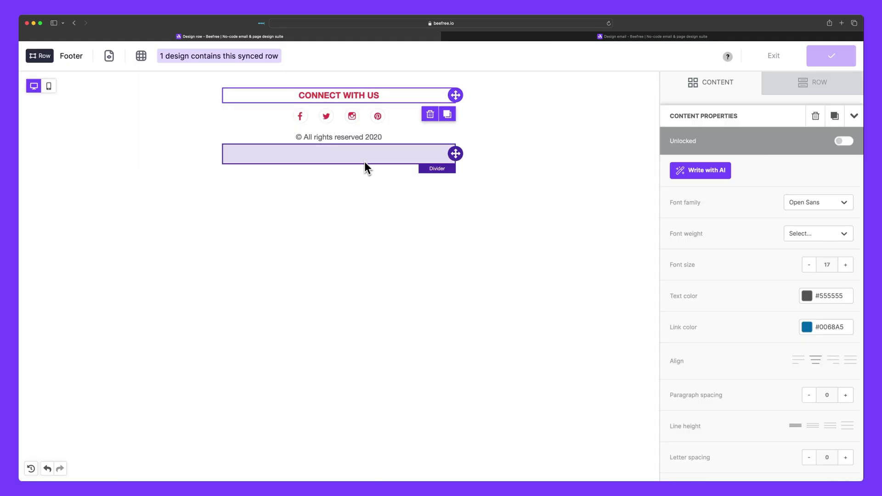
{"action": "double_click", "coordinate": [361, 138]}
{"action": "triple_click", "coordinate": [361, 138]}
{"action": "key", "text": "ctrl+b"}
{"action": "left_click", "coordinate": [362, 181]}
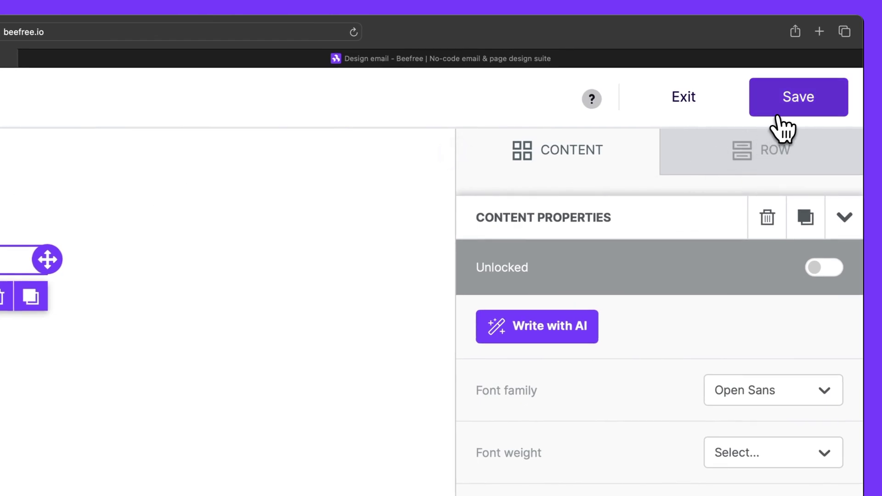
{"action": "left_click", "coordinate": [778, 118]}
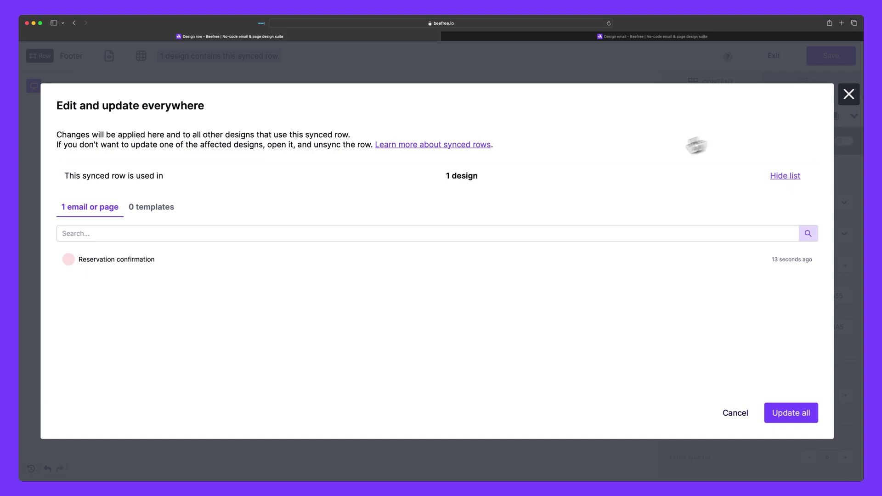
Review the Reservation confirmation email, then apply the footer update to all designs
{"action": "left_click", "coordinate": [129, 270]}
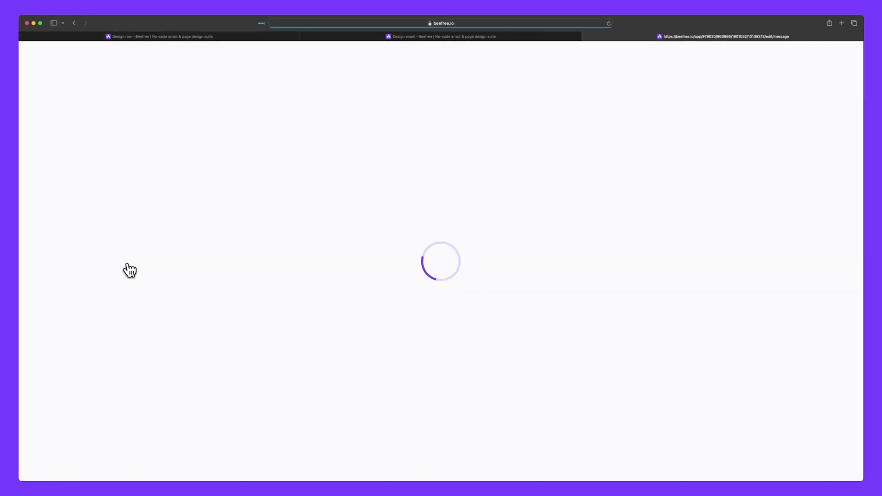
{"action": "scroll", "coordinate": [193, 320], "scroll_direction": "down", "scroll_amount": 10}
{"action": "scroll", "coordinate": [193, 320], "scroll_direction": "down", "scroll_amount": 5}
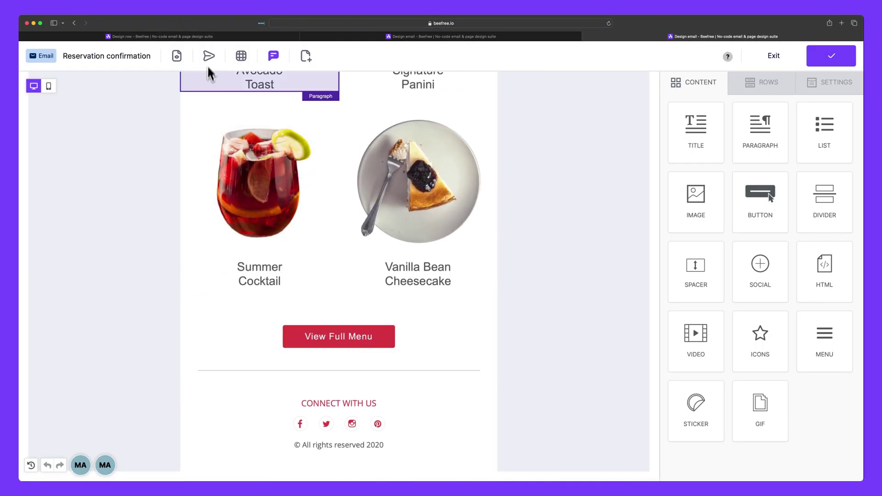
{"action": "left_click", "coordinate": [209, 38]}
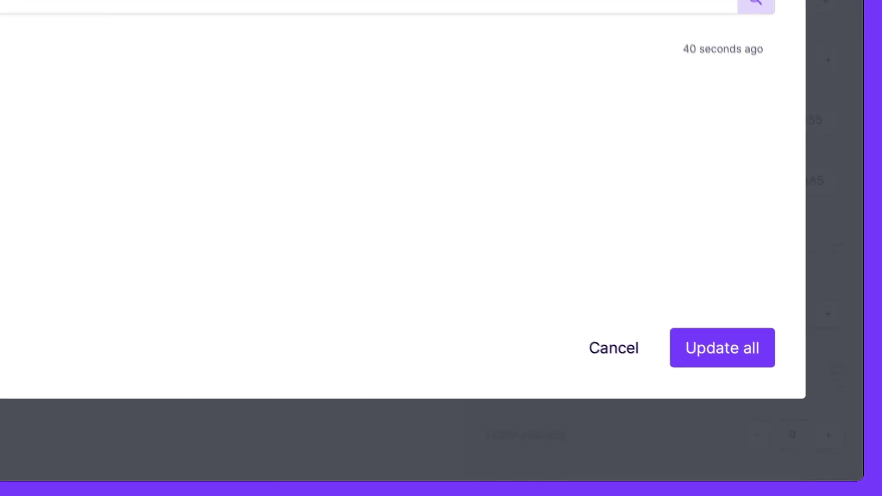
{"action": "left_click", "coordinate": [744, 354]}
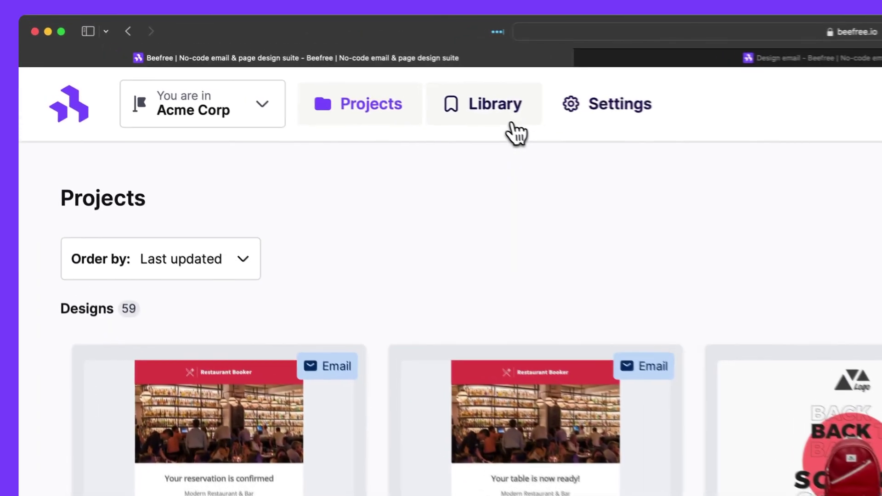
Go to the Library's Rows tab listing the synced Footer and other saved rows
{"action": "left_click", "coordinate": [265, 68]}
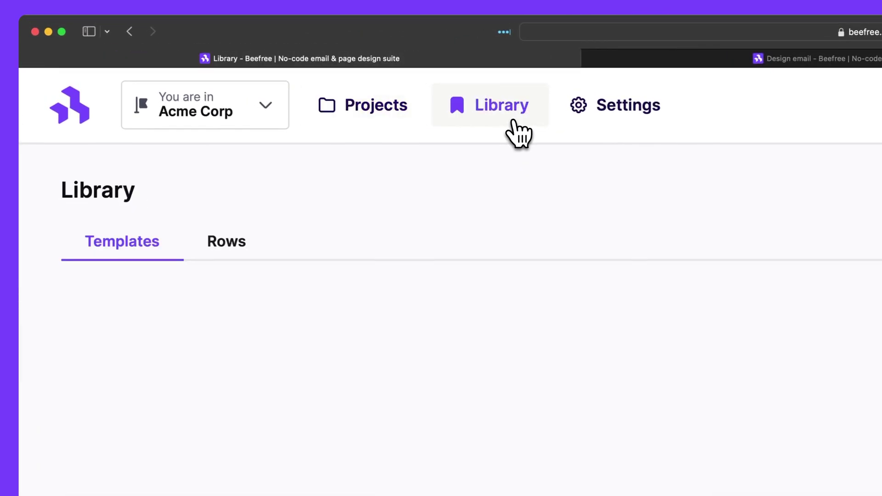
{"action": "left_click", "coordinate": [227, 247]}
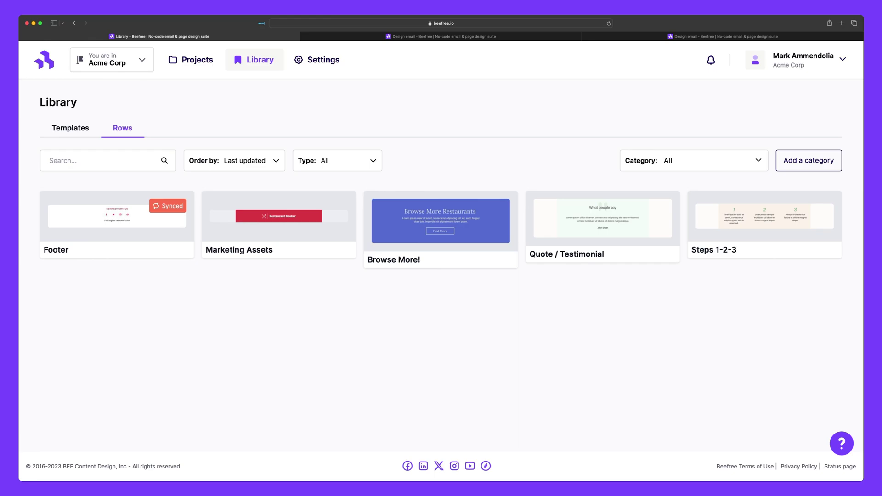
{"action": "mouse_move", "coordinate": [345, 205]}
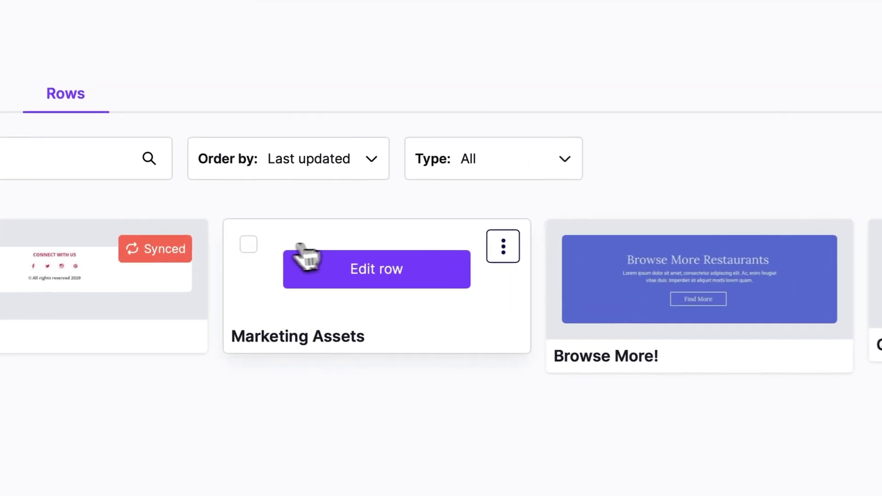
{"action": "left_click", "coordinate": [248, 243]}
{"action": "left_click", "coordinate": [575, 244]}
{"action": "left_click", "coordinate": [781, 209]}
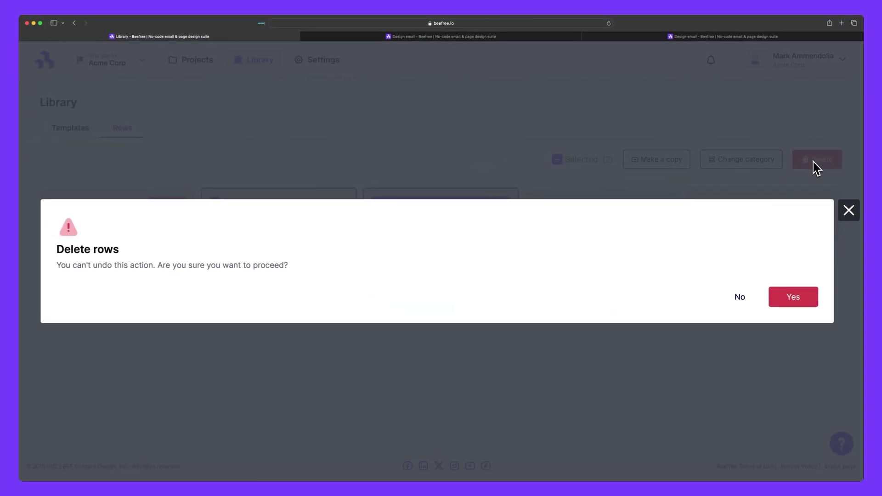
{"action": "left_click", "coordinate": [849, 210]}
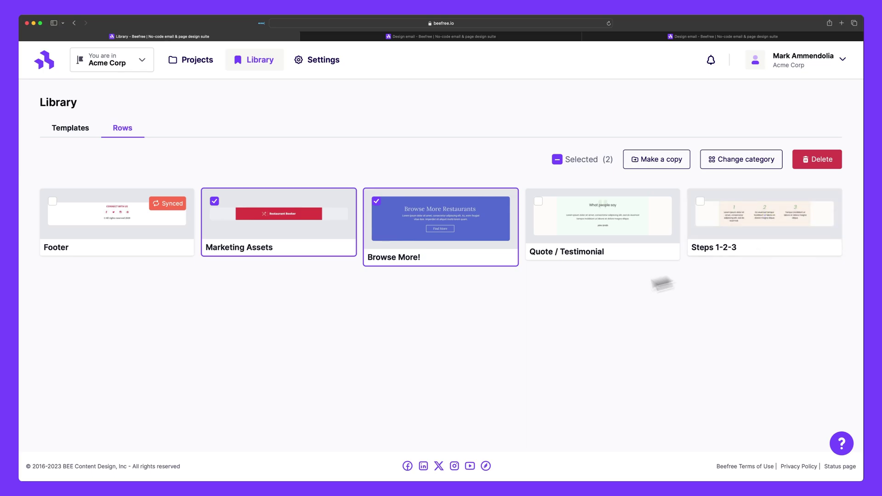
{"action": "mouse_move", "coordinate": [92, 220]}
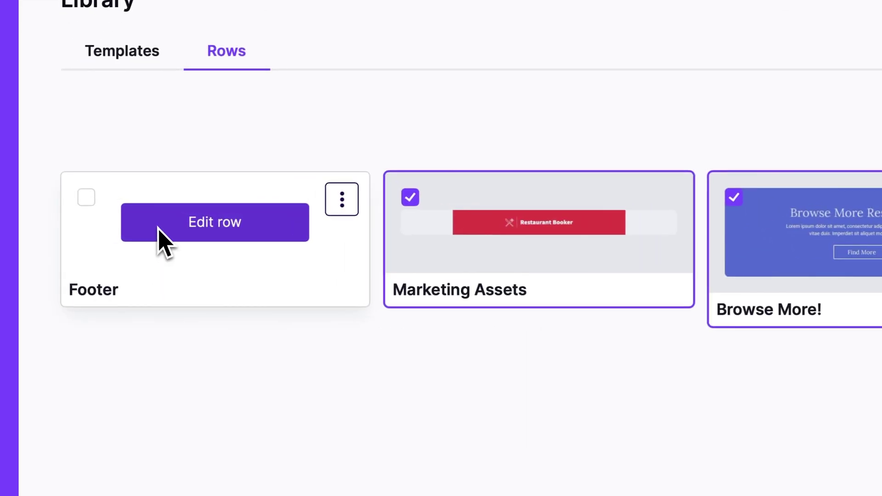
Choose Delete from the Footer row's options menu in the Library
{"action": "left_click", "coordinate": [342, 200]}
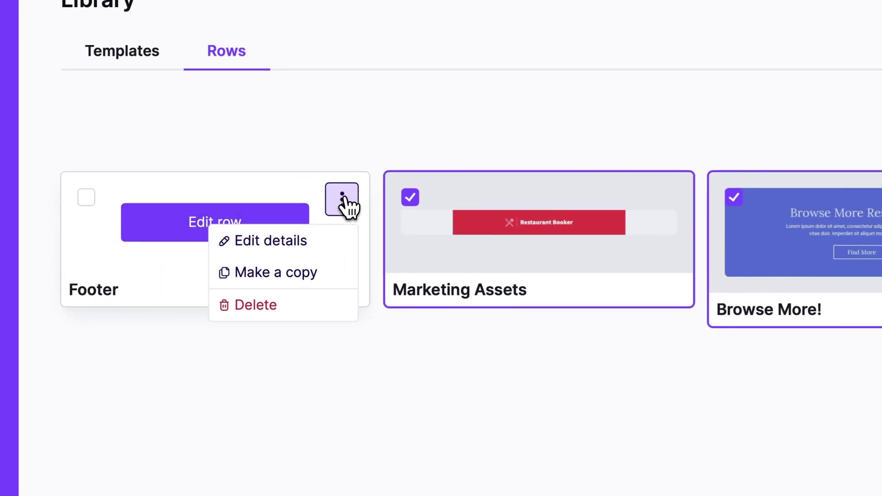
{"action": "left_click", "coordinate": [294, 306]}
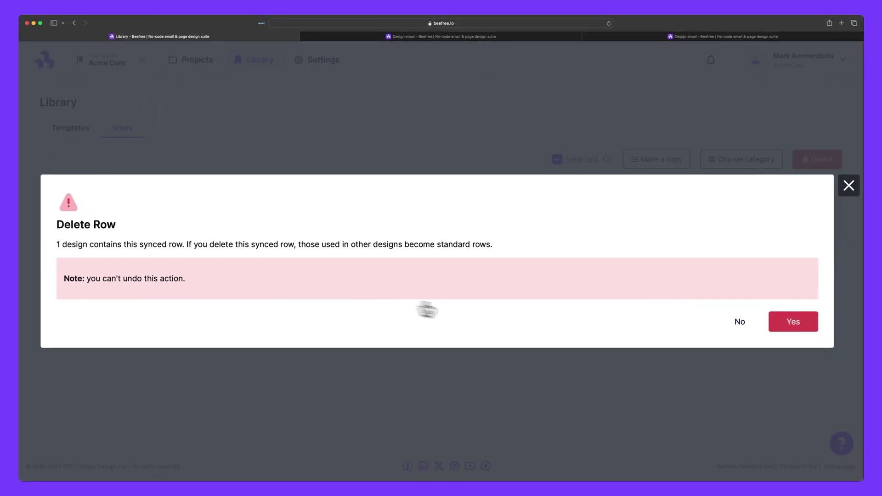